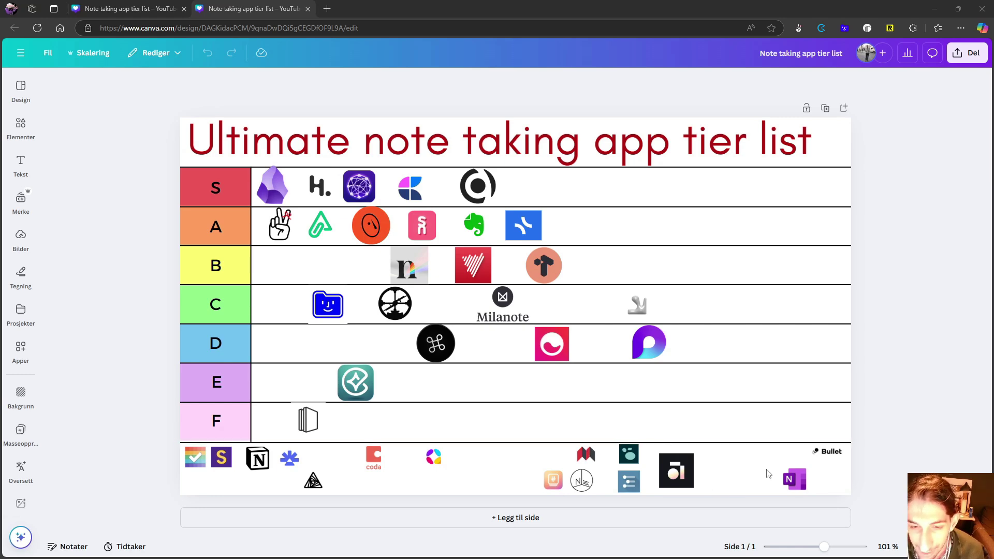
# Step: Move the OneNote logo from the pool next to Milanote in the C tier, enlarged to match
pyautogui.click(798, 481)
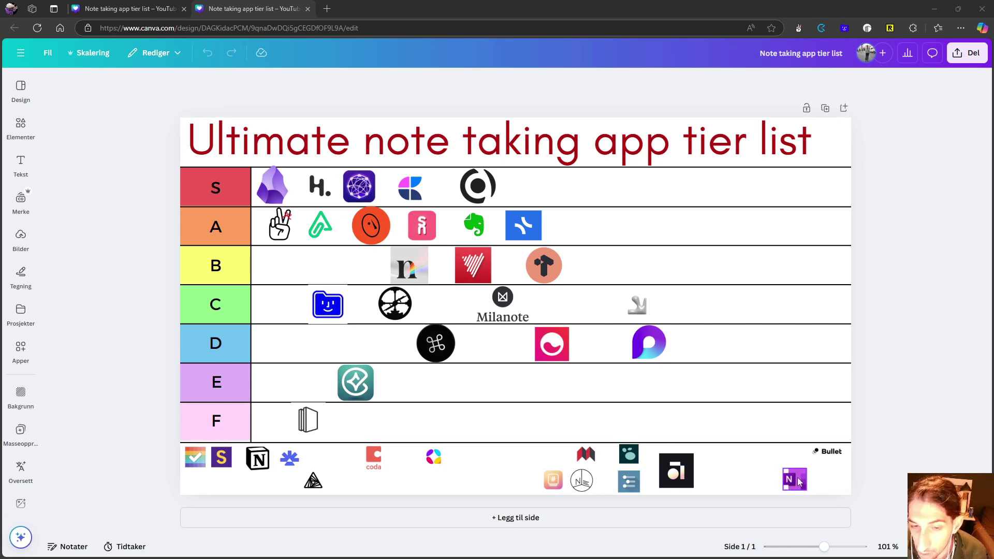
pyautogui.moveTo(798, 481); pyautogui.dragTo(593, 321)
pyautogui.click(585, 320)
pyautogui.click(584, 318)
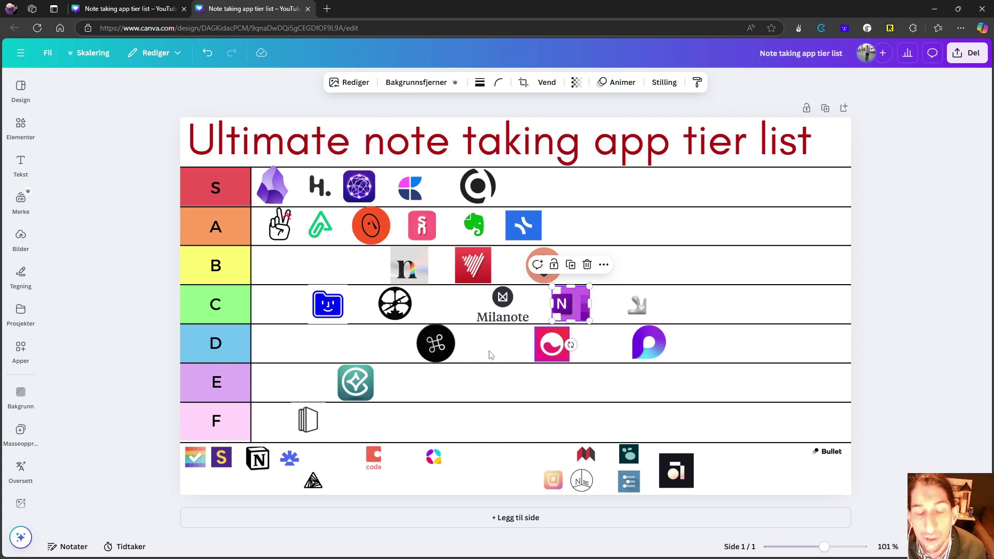
pyautogui.click(934, 291)
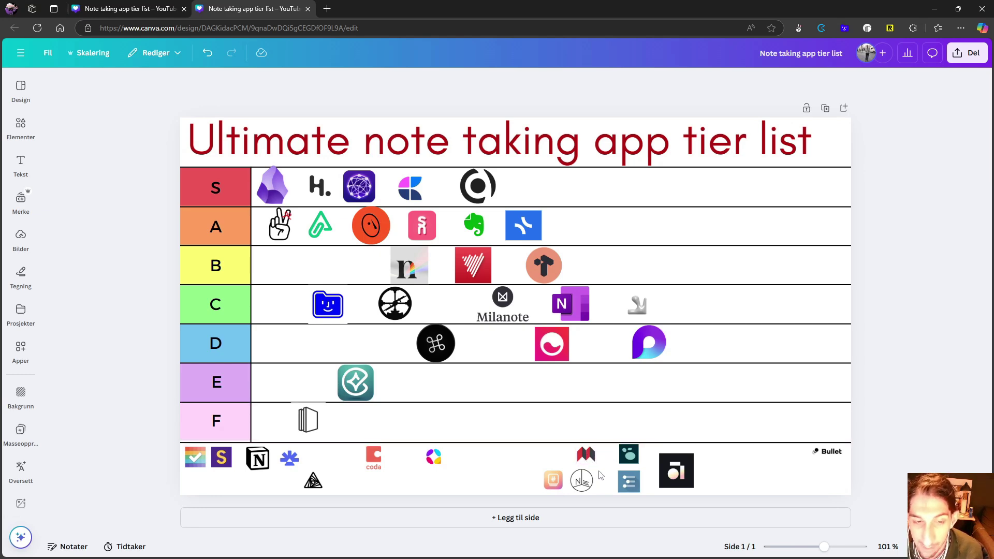
# Step: Move the circular N logo from the pool to the front of the B tier, before the n logo
pyautogui.moveTo(583, 481); pyautogui.dragTo(742, 323)
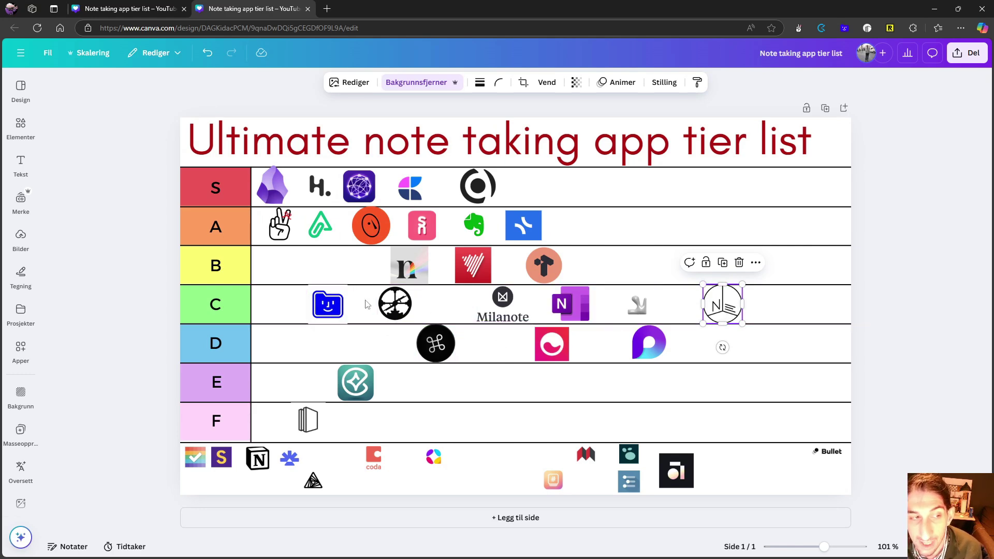
pyautogui.moveTo(715, 304); pyautogui.dragTo(339, 266)
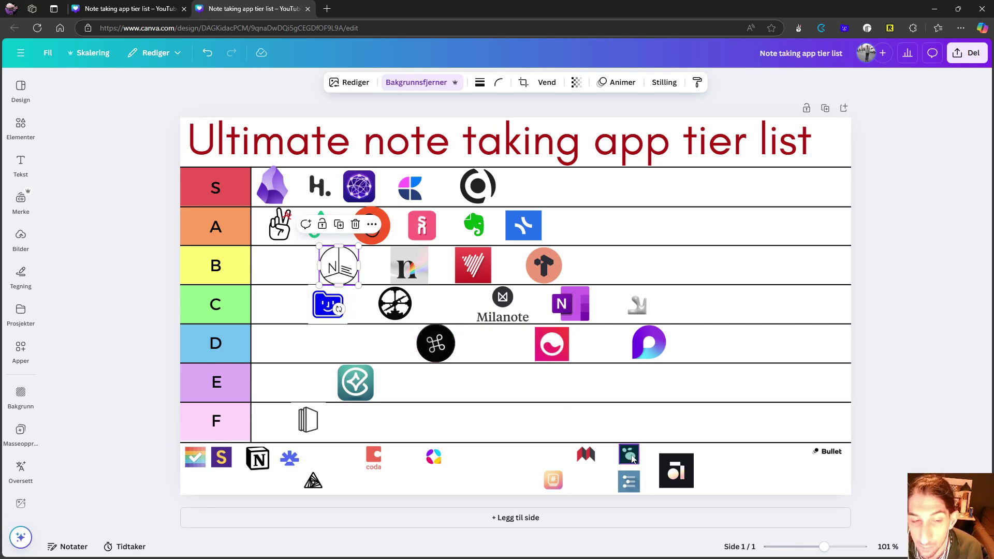
# Step: Move the teal dotted logo from the pool to the end of the A tier, beside the blue logo
pyautogui.moveTo(631, 458); pyautogui.dragTo(717, 280)
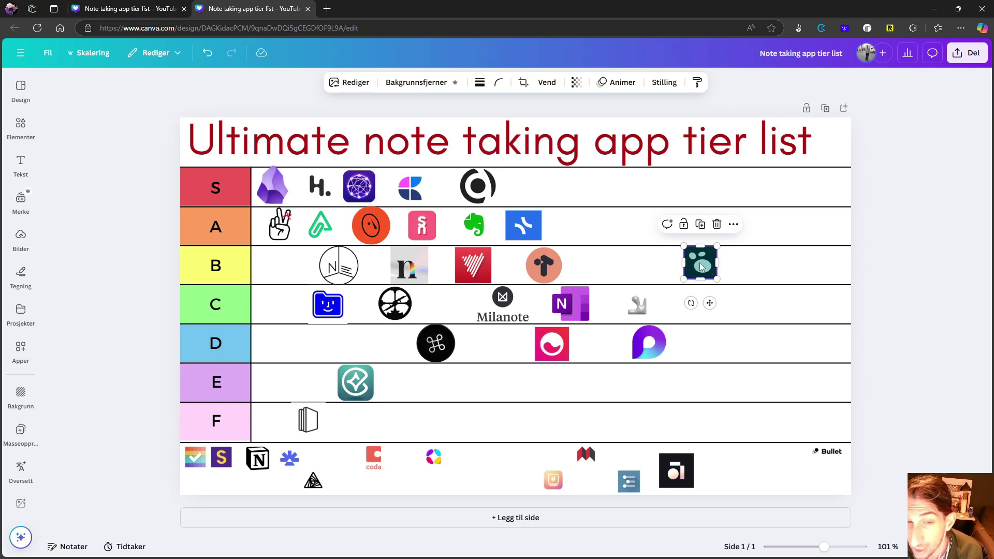
pyautogui.moveTo(700, 262); pyautogui.dragTo(568, 226)
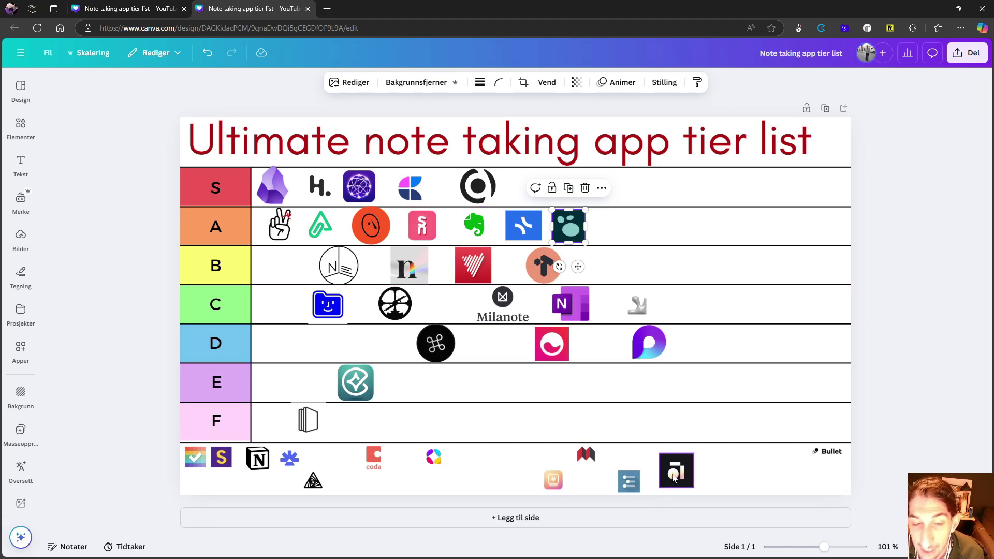
# Step: Place the dark square logo at the start of the D tier, ahead of the command-key logo
pyautogui.moveTo(674, 477); pyautogui.dragTo(726, 298)
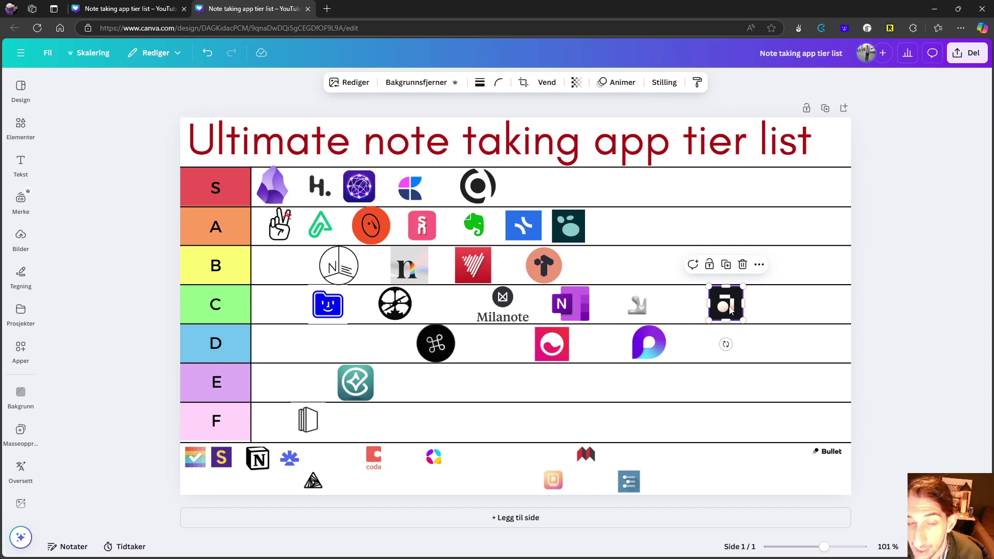
pyautogui.moveTo(726, 307); pyautogui.dragTo(372, 342)
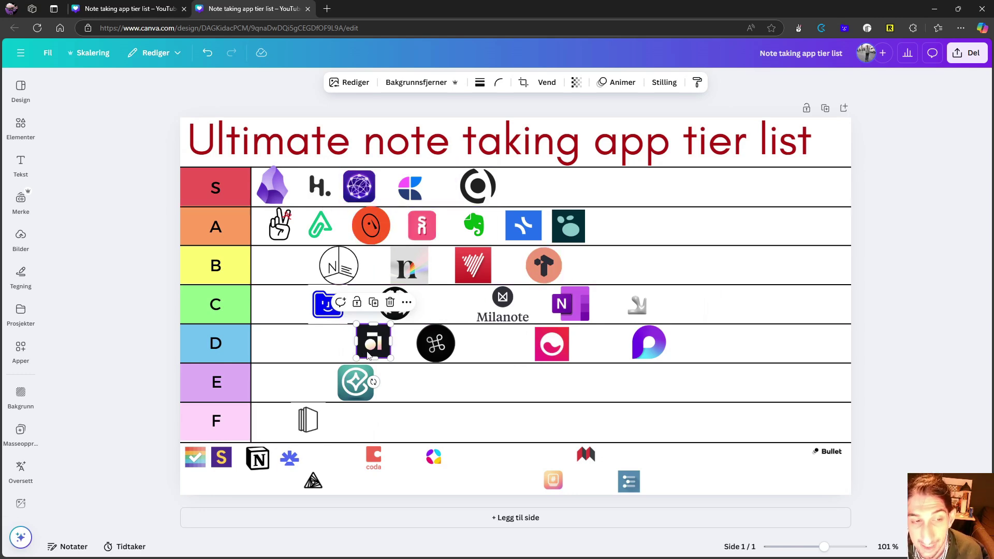
pyautogui.moveTo(370, 345); pyautogui.dragTo(369, 347)
pyautogui.click(963, 314)
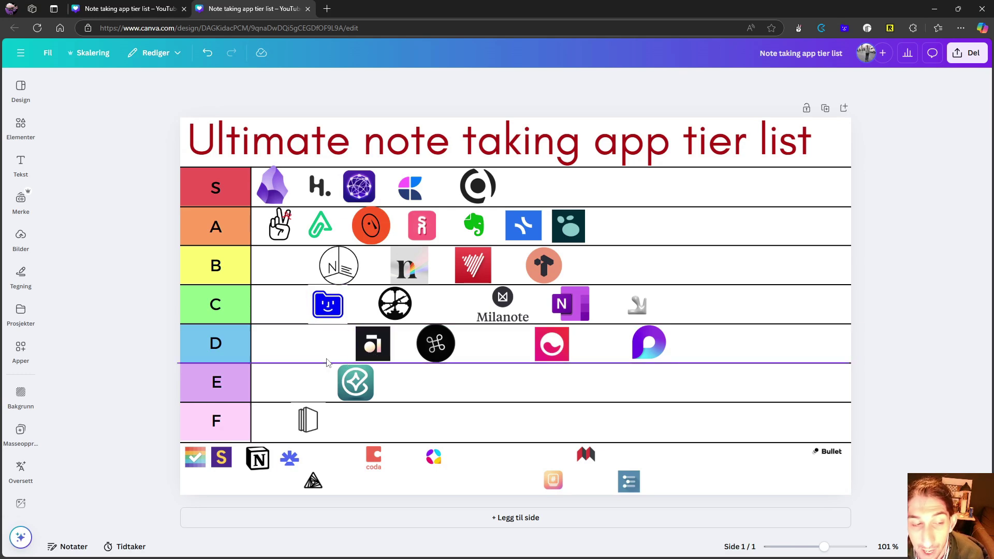
# Step: Move the Notion logo from the pool to the end of the S tier, after the black circular logo
pyautogui.moveTo(259, 464); pyautogui.dragTo(524, 190)
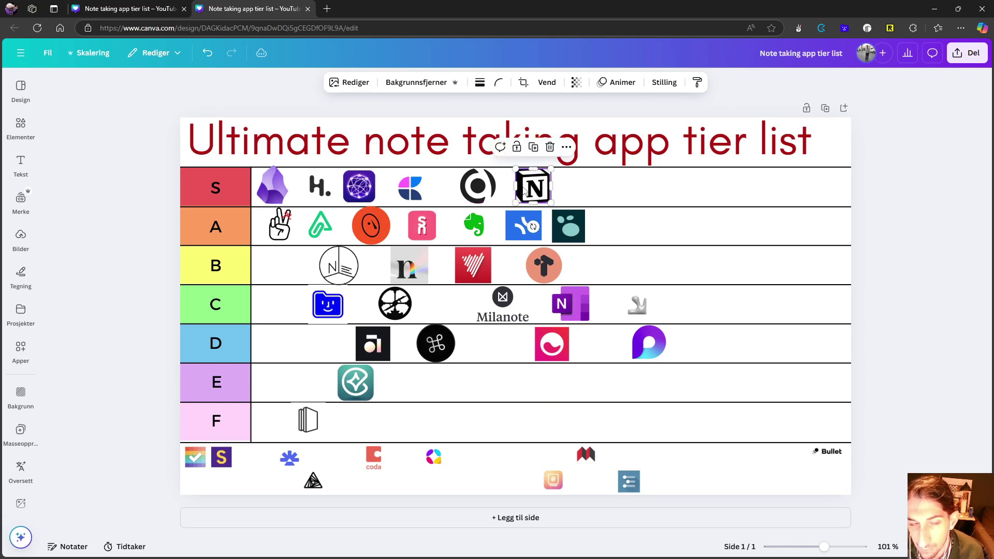
pyautogui.doubleClick(524, 191)
pyautogui.click(730, 205)
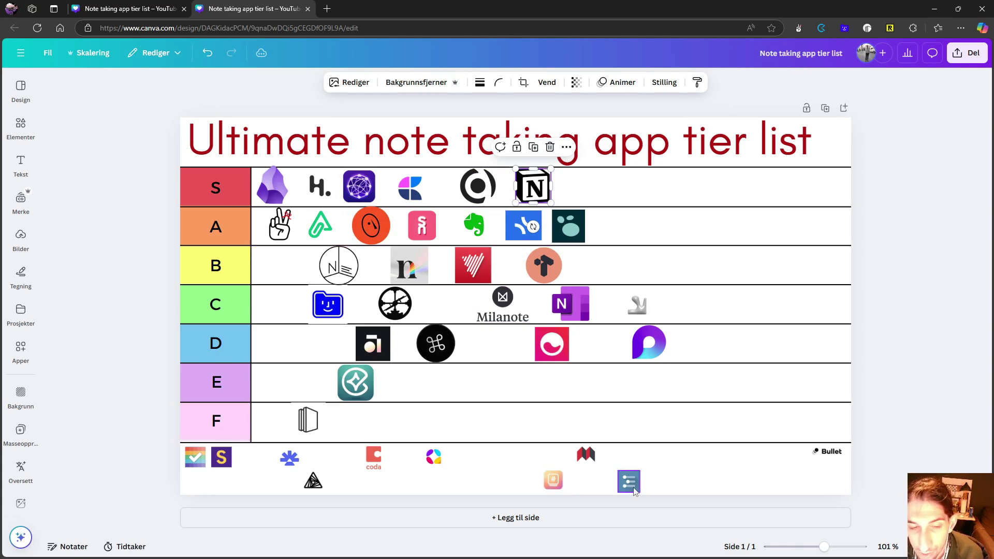
# Step: Move the blue list logo from the pool to the end of the A tier, after the teal logo
pyautogui.moveTo(630, 478); pyautogui.dragTo(681, 277)
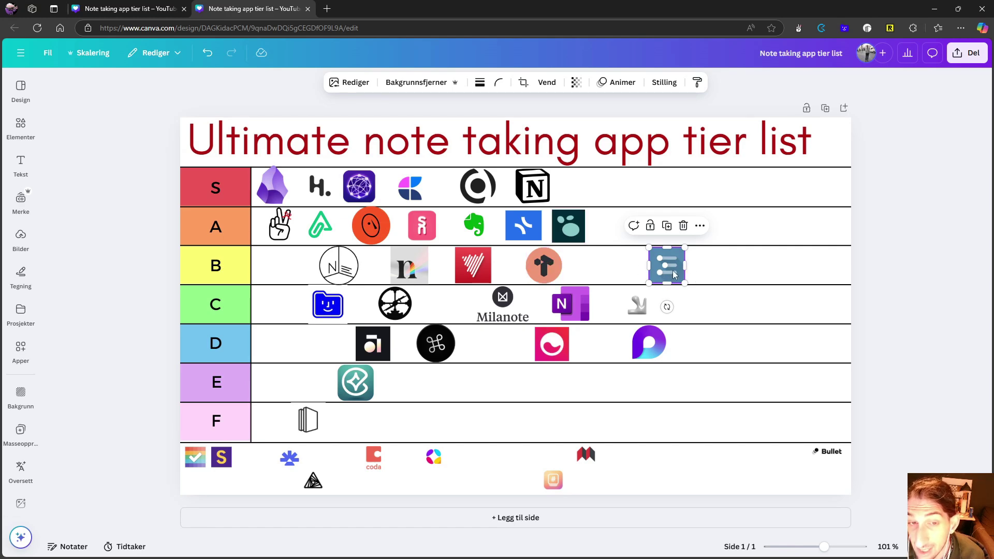
pyautogui.moveTo(664, 264); pyautogui.dragTo(640, 242)
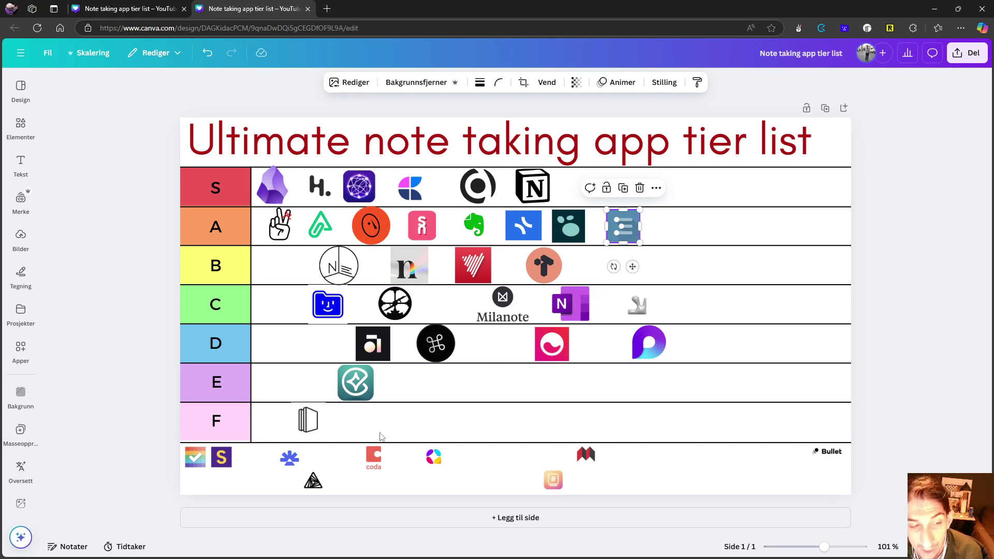
# Step: Move the purple S logo from the pool to the start of the C tier, before the blue folder logo
pyautogui.click(224, 457)
pyautogui.moveTo(225, 459); pyautogui.dragTo(346, 443)
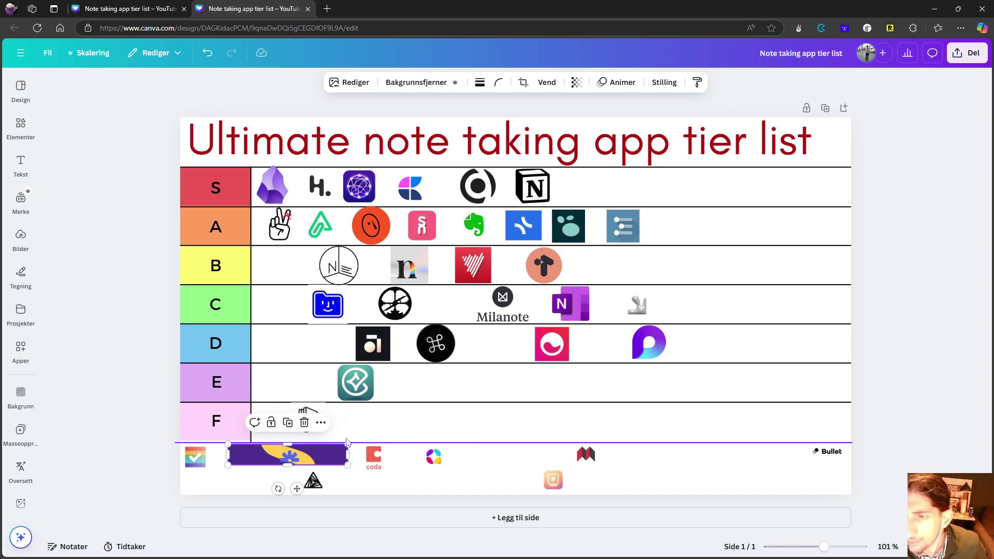
pyautogui.hotkey('ctrl', 'z')
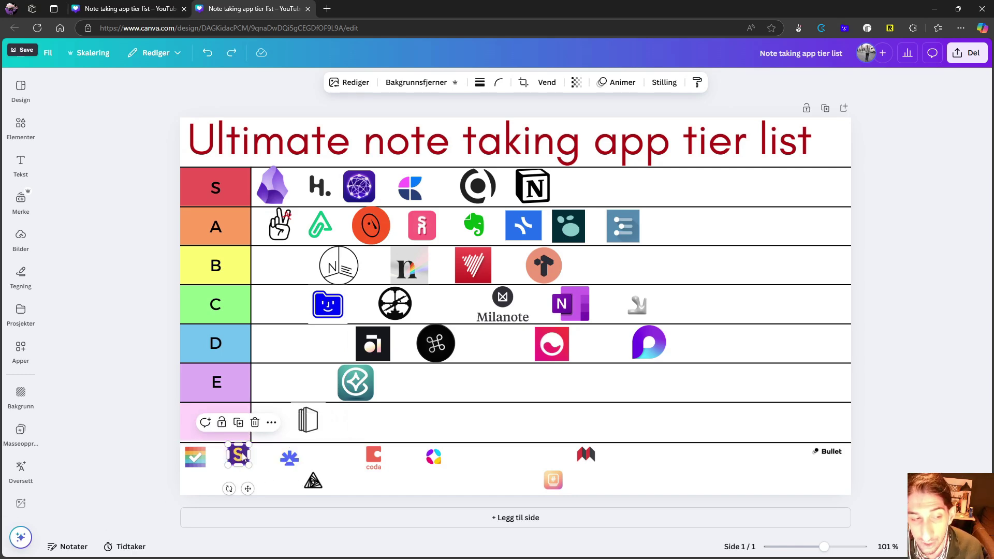
pyautogui.moveTo(243, 456); pyautogui.dragTo(733, 286)
pyautogui.click(714, 276)
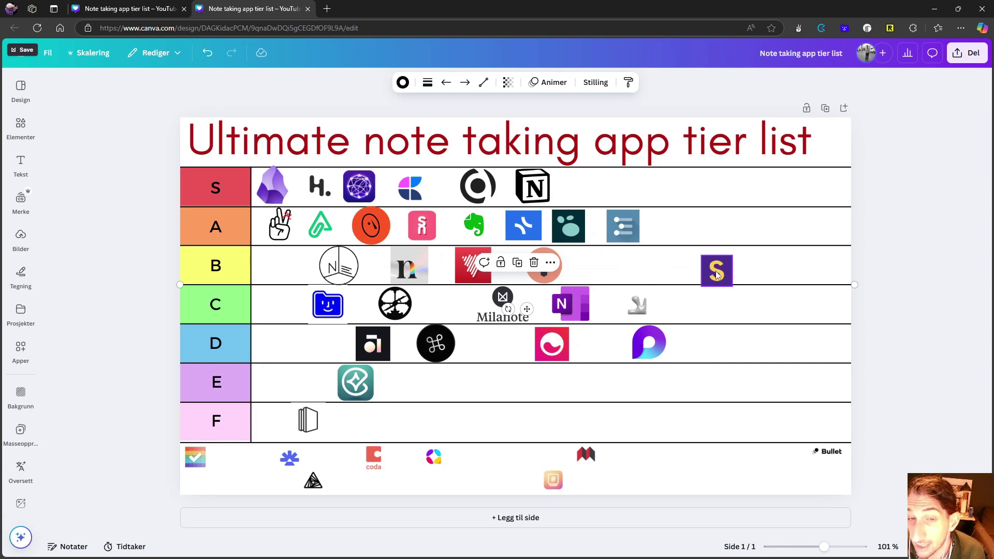
pyautogui.click(716, 274)
pyautogui.moveTo(716, 274); pyautogui.dragTo(724, 278)
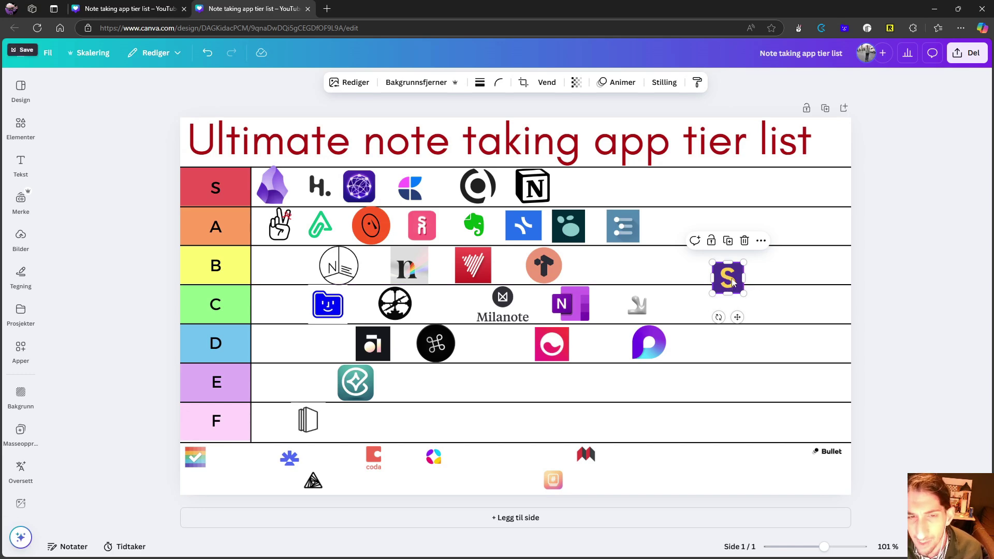
pyautogui.moveTo(728, 279); pyautogui.dragTo(282, 311)
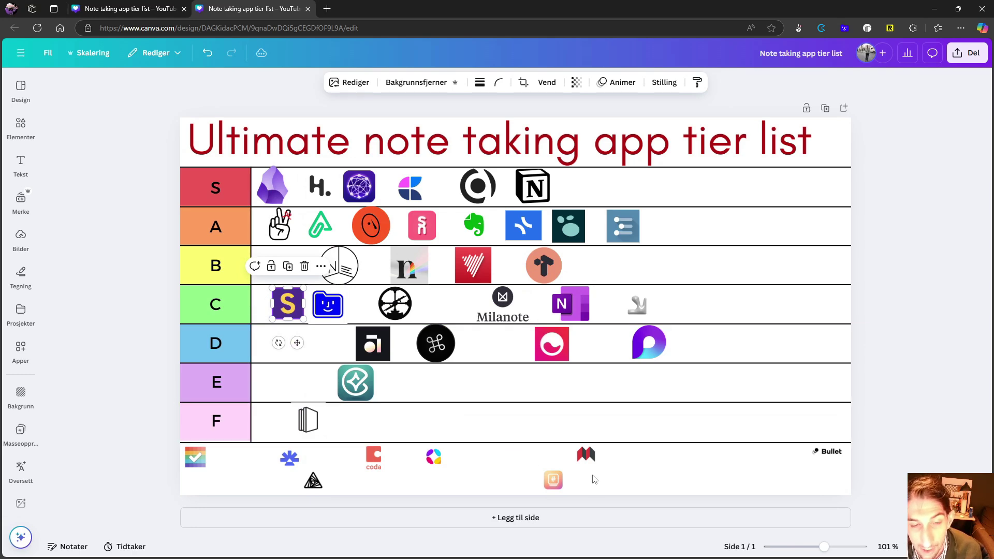
# Step: Place the colourful logo, slightly enlarged, at the end of the B tier after the orange T logo
pyautogui.moveTo(441, 464); pyautogui.dragTo(627, 395)
pyautogui.hotkey('ctrl', 'z')
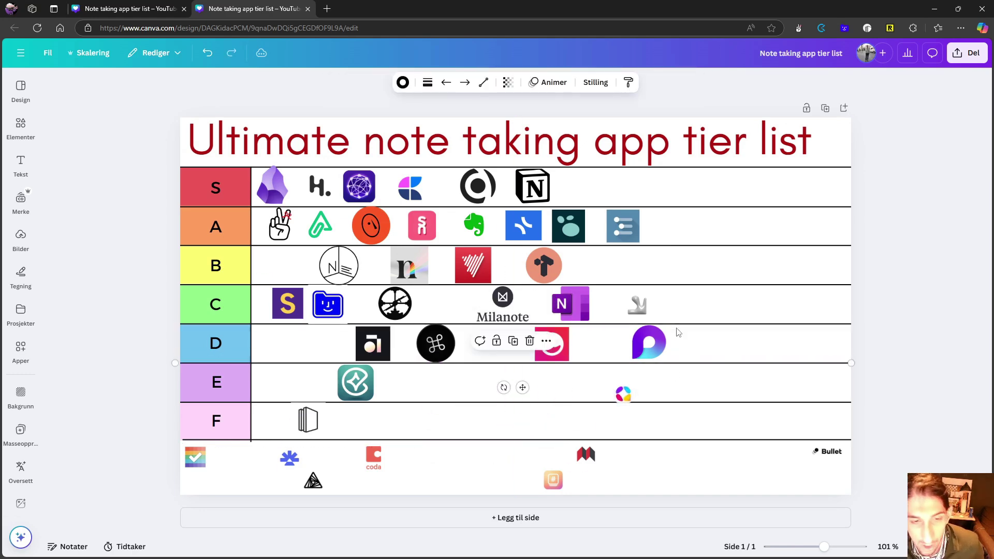
pyautogui.click(625, 396)
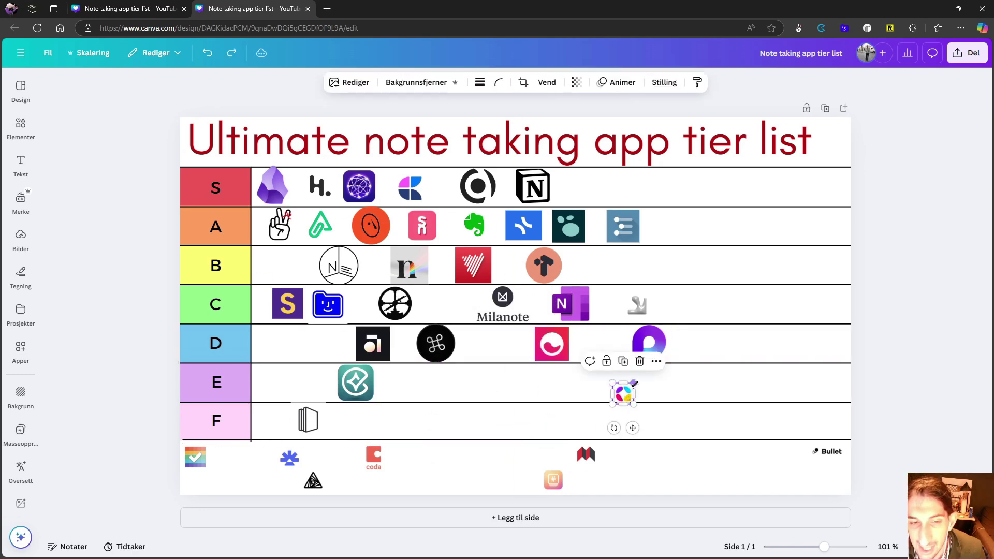
pyautogui.moveTo(634, 383); pyautogui.dragTo(675, 265)
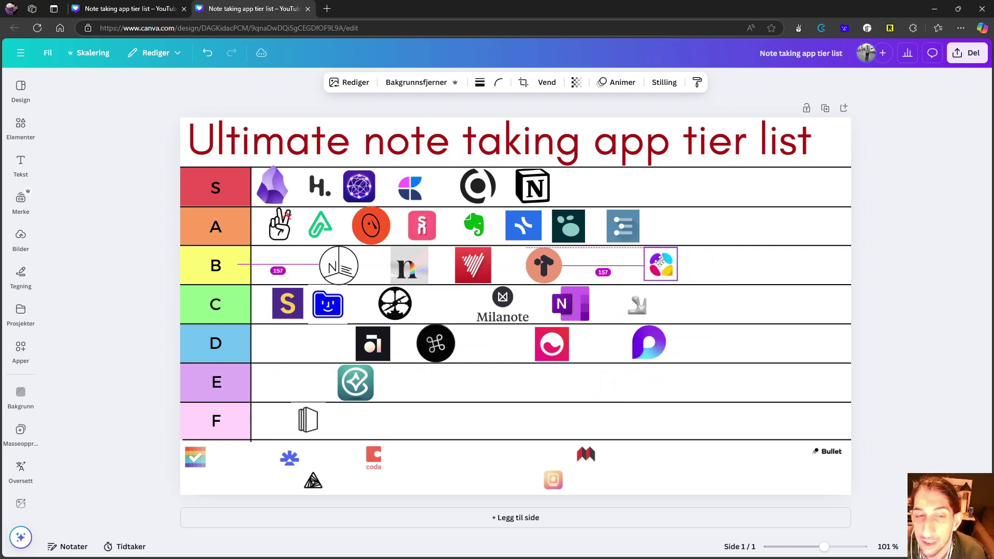
pyautogui.moveTo(660, 262); pyautogui.dragTo(611, 261)
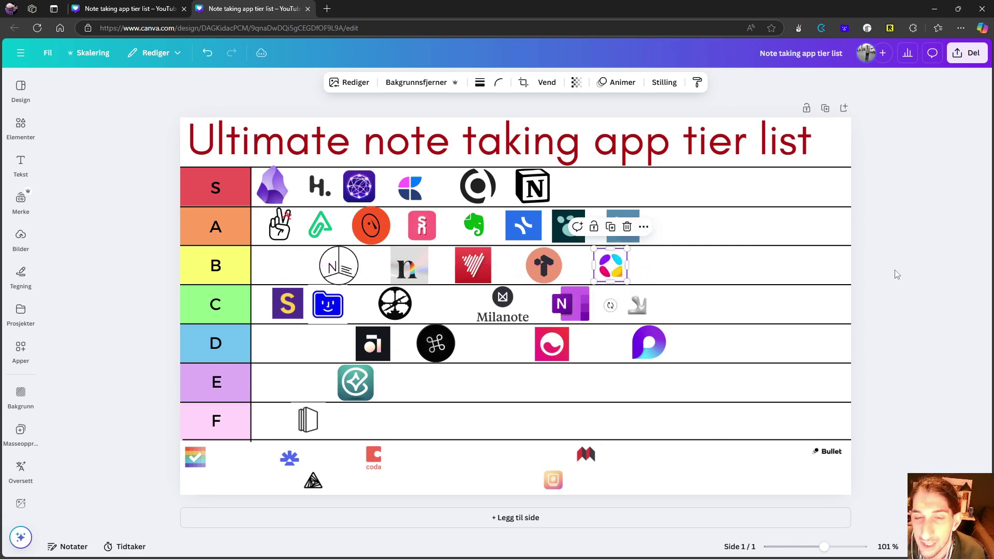
pyautogui.click(932, 266)
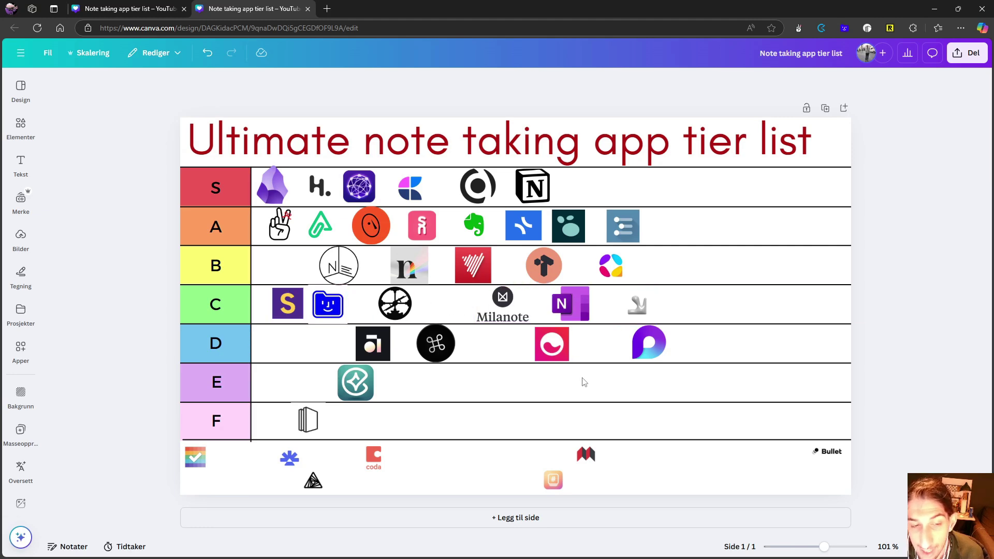
# Step: Move the red M logo from the pool to the end of the A tier, after the list icon
pyautogui.moveTo(586, 440); pyautogui.dragTo(665, 431)
pyautogui.hotkey('ctrl', 'z')
pyautogui.hotkey('ctrl', 'z')
pyautogui.hotkey('ctrl', 'z')
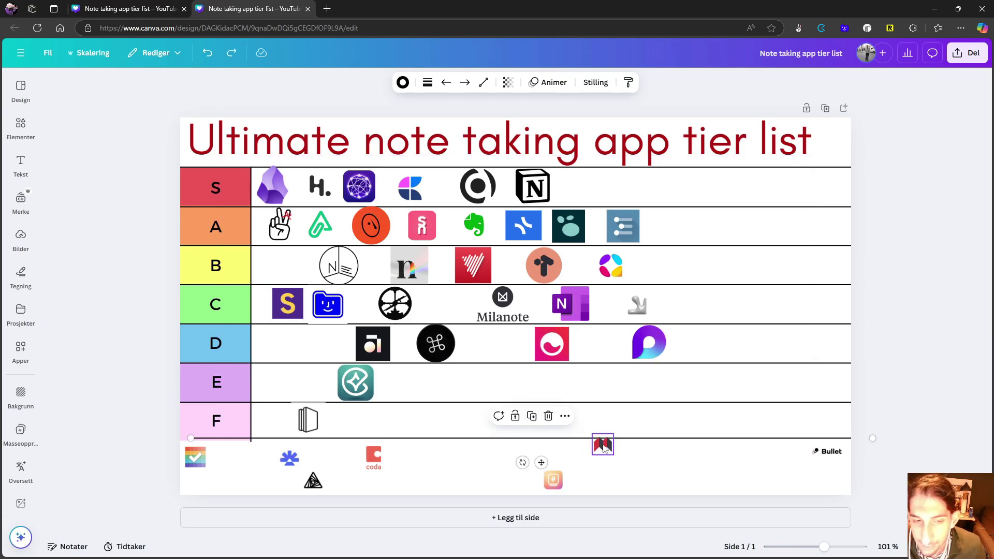
pyautogui.click(611, 438)
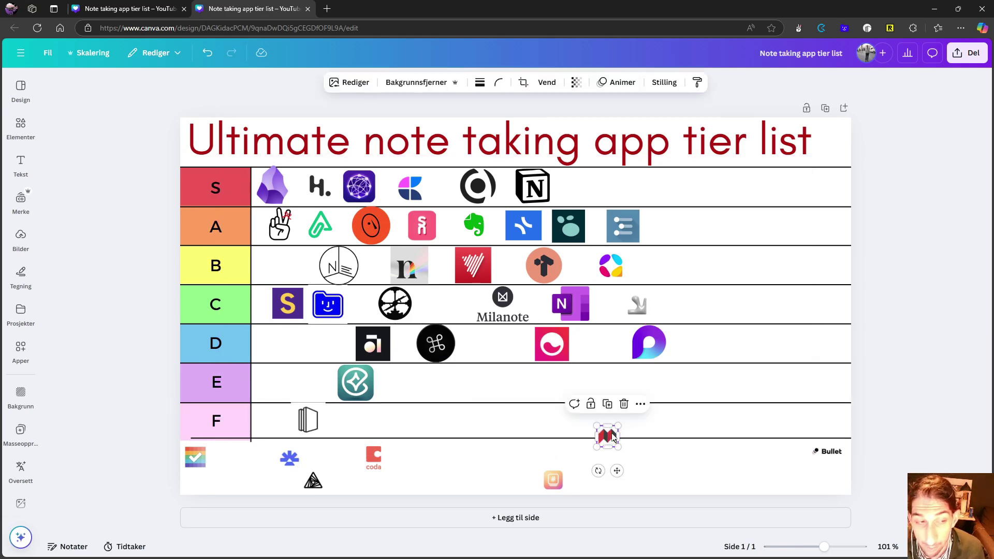
pyautogui.moveTo(611, 438); pyautogui.dragTo(738, 283)
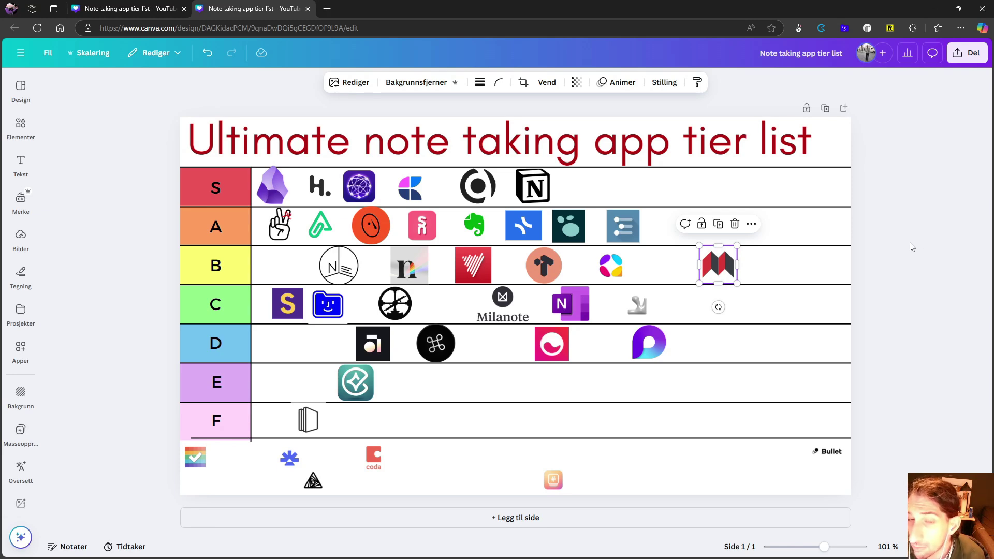
pyautogui.click(944, 299)
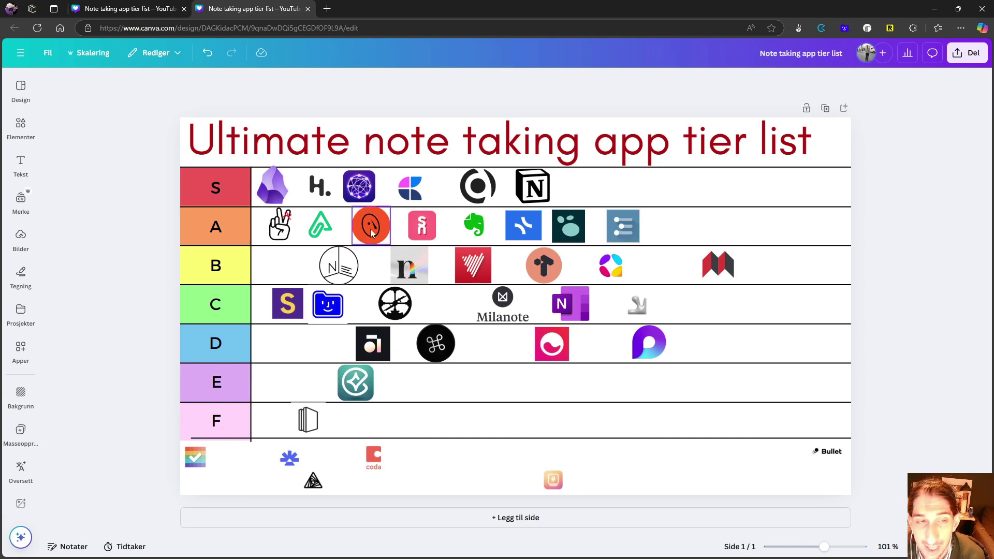
pyautogui.moveTo(722, 270); pyautogui.dragTo(687, 230)
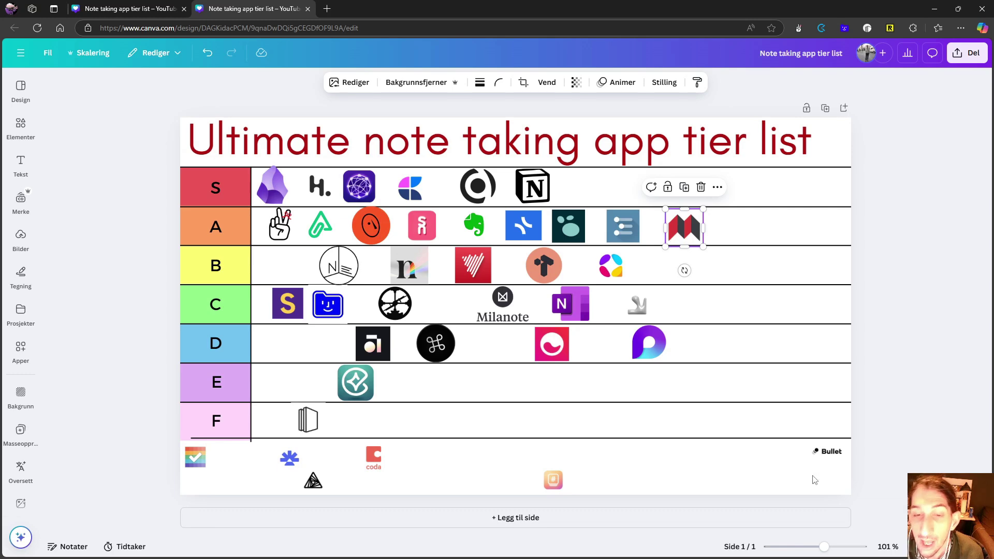
# Step: Add the Bullet wordmark logo to the end of the C tier after the grey logo, slightly enlarged
pyautogui.moveTo(826, 458); pyautogui.dragTo(704, 305)
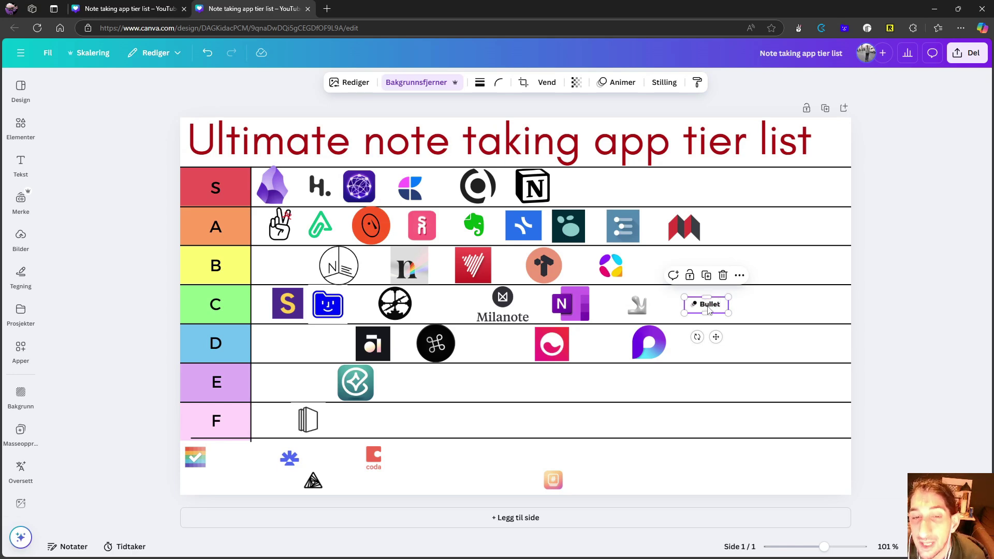
pyautogui.moveTo(728, 313); pyautogui.dragTo(699, 305)
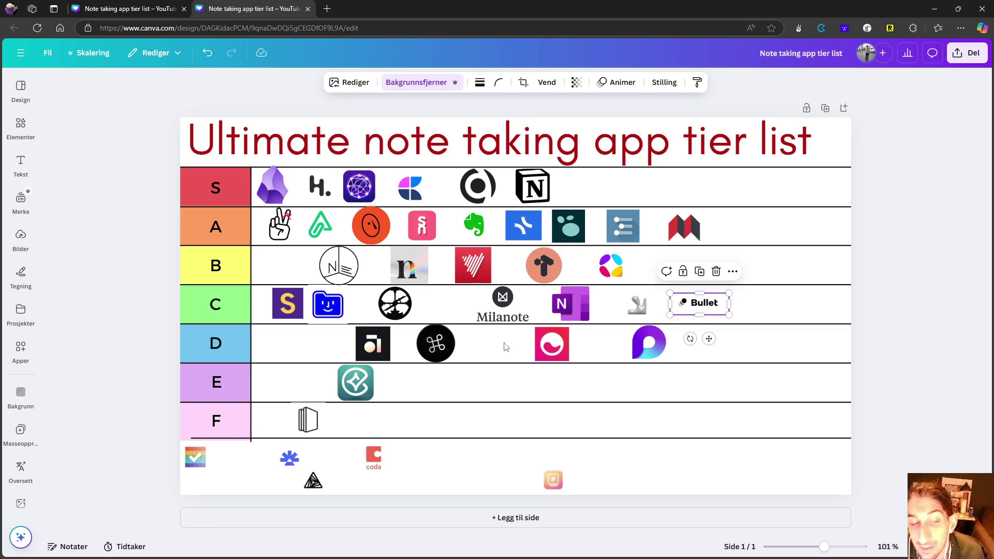
# Step: Move the Coda logo through row B up into the S tier after Notion
pyautogui.moveTo(381, 460); pyautogui.dragTo(749, 266)
pyautogui.click(682, 228)
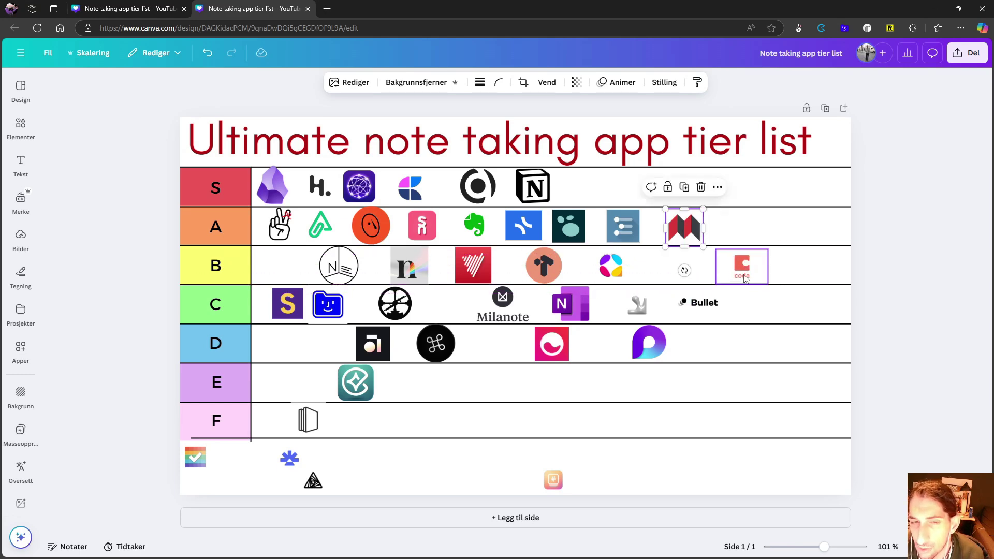
pyautogui.moveTo(748, 269); pyautogui.dragTo(604, 185)
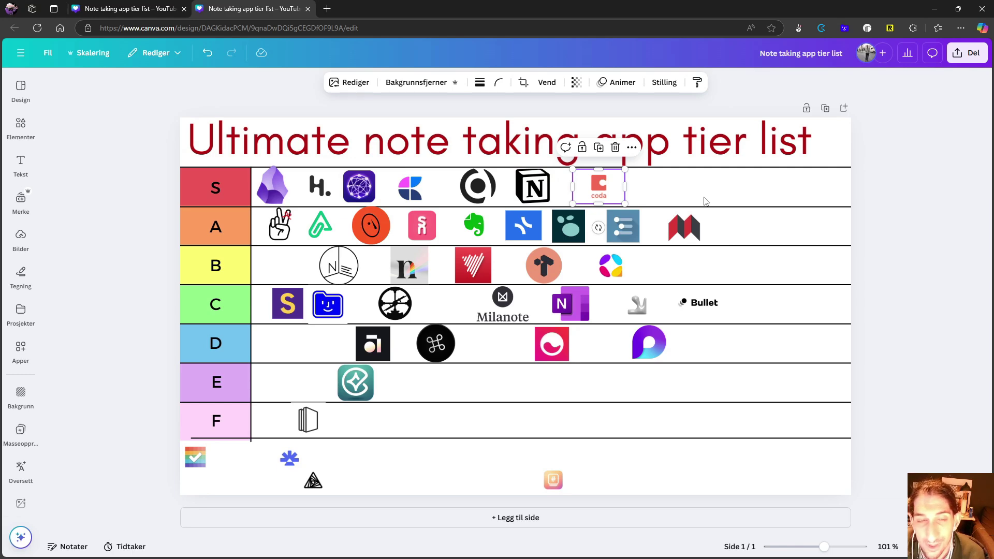
pyautogui.click(670, 196)
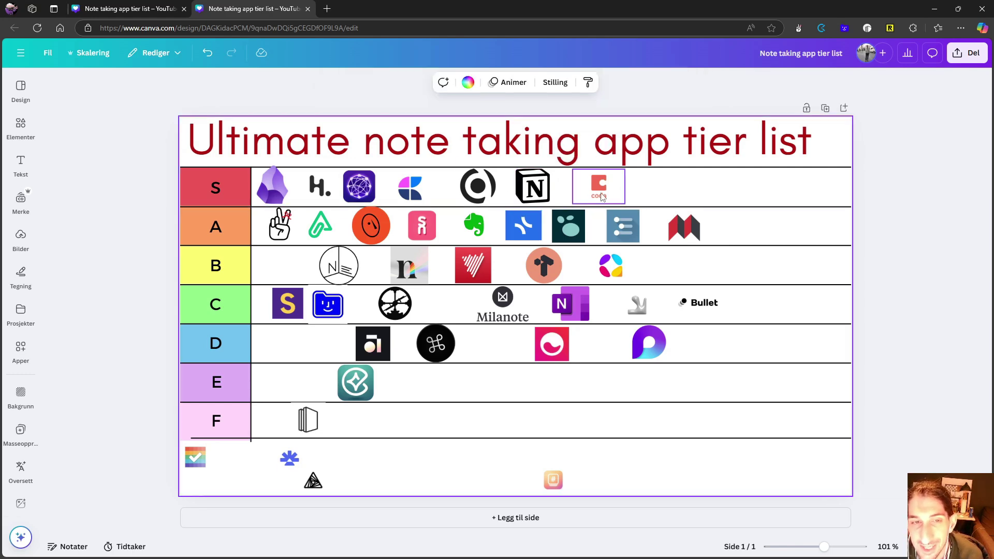
pyautogui.click(599, 196)
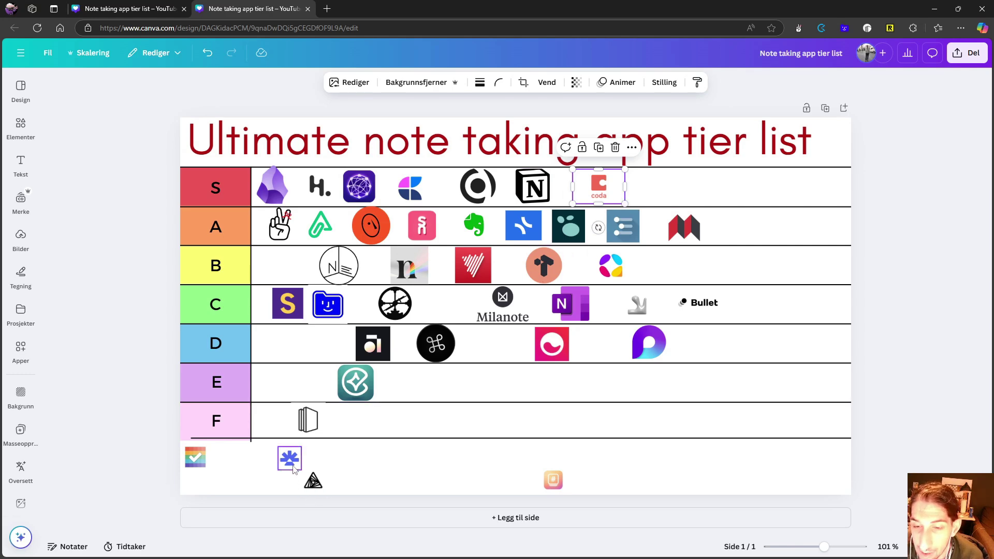
# Step: Drag the blue asterisk logo out of the pool and undo the accidental F-row line move
pyautogui.moveTo(286, 467); pyautogui.dragTo(635, 392)
pyautogui.click(509, 423)
pyautogui.hotkey('ctrl', 'z')
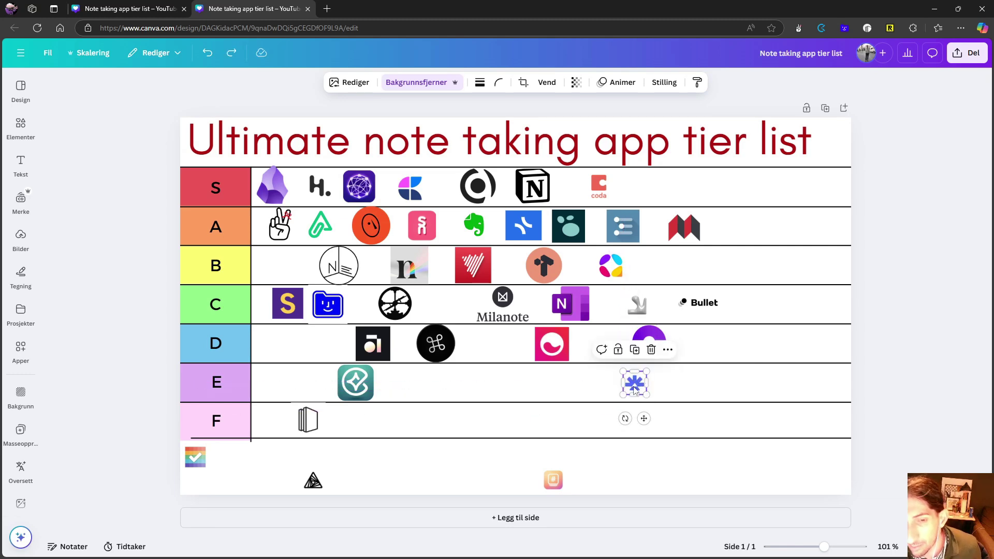
# Step: Undo the last move, then place the blue asterisk logo from row E after the red M in row A
pyautogui.hotkey('ctrl', 'z')
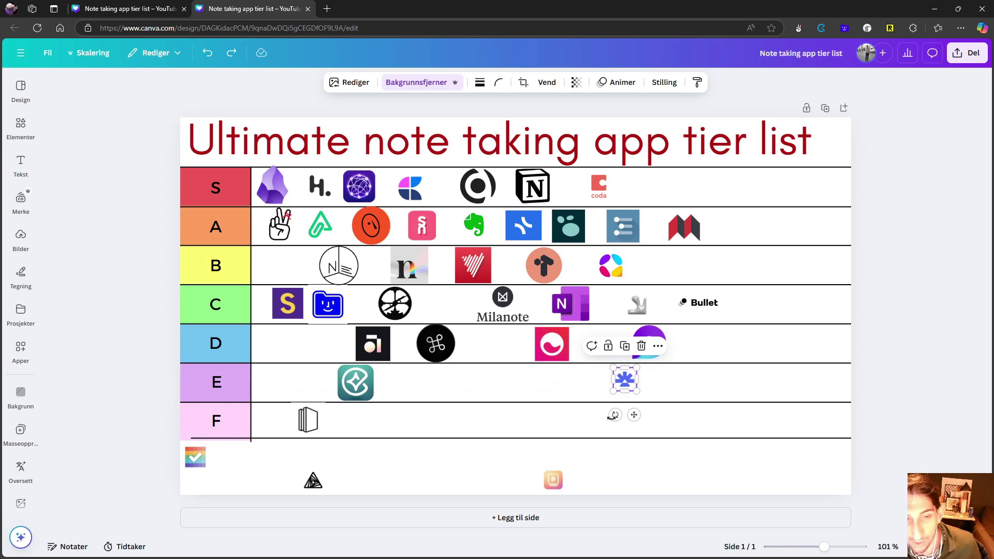
pyautogui.click(609, 438)
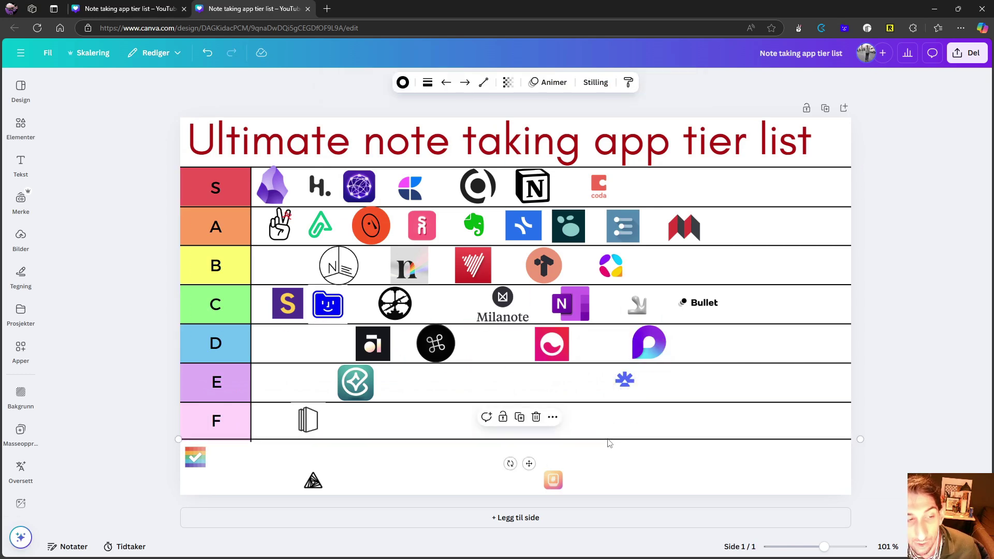
pyautogui.click(625, 379)
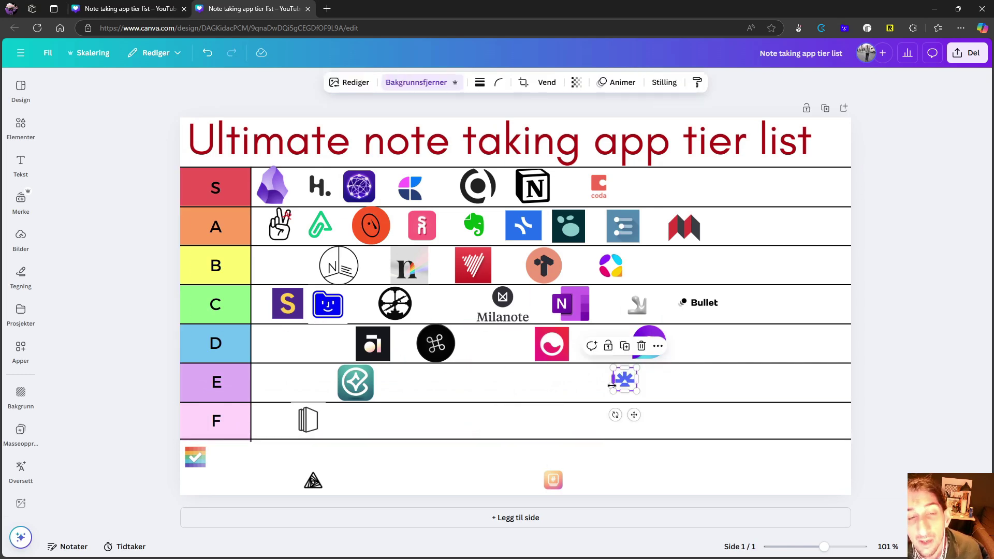
pyautogui.moveTo(633, 384); pyautogui.dragTo(761, 243)
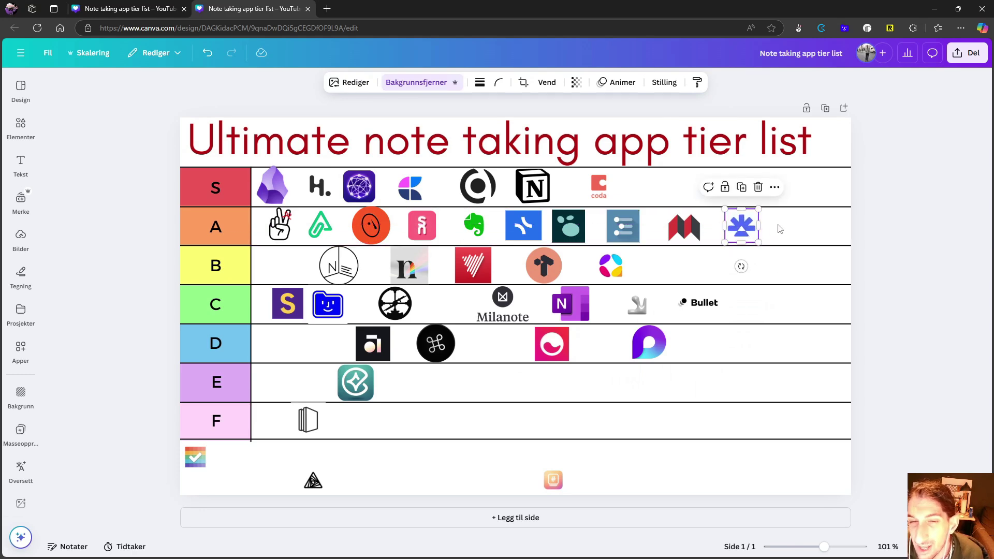
pyautogui.click(779, 229)
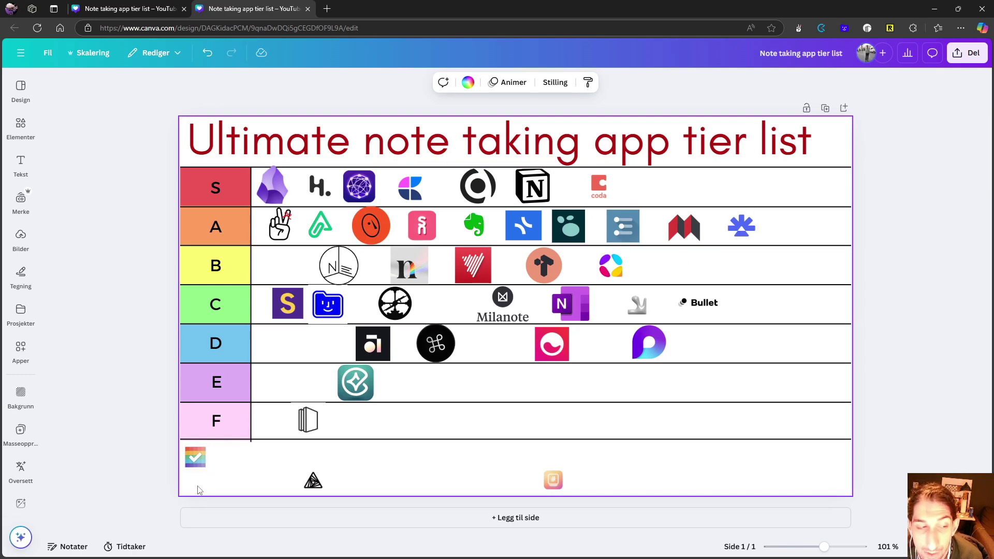
# Step: Move the rainbow checkmark logo into row D, enlarge it, then place it at the end of row C
pyautogui.click(194, 463)
pyautogui.moveTo(195, 462); pyautogui.dragTo(795, 348)
pyautogui.hotkey('ctrl', 'z')
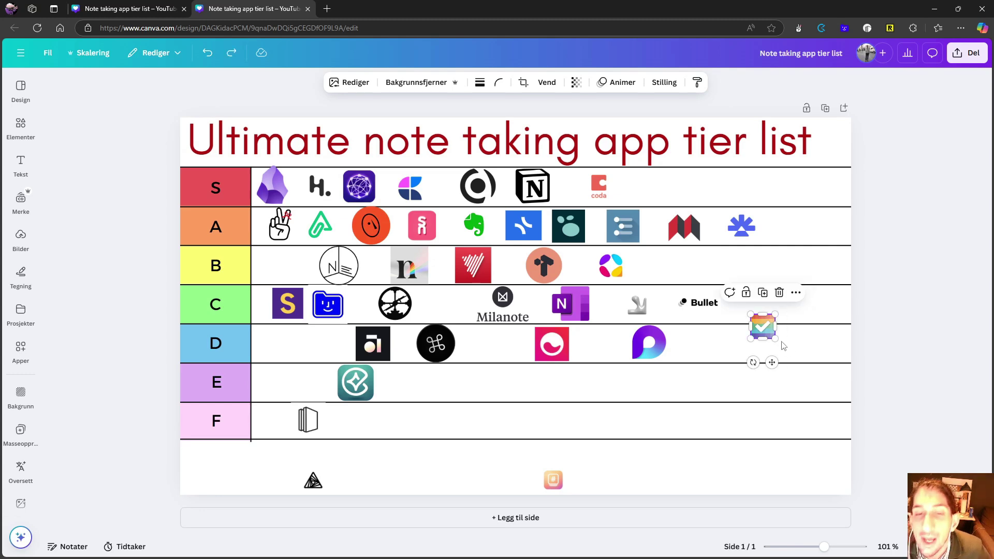
pyautogui.moveTo(778, 339); pyautogui.dragTo(792, 355)
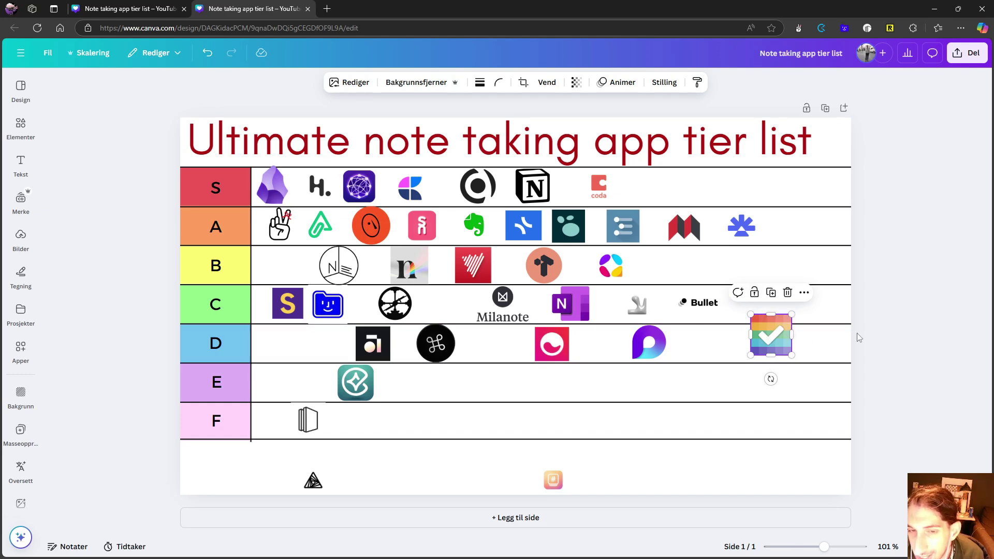
pyautogui.click(898, 317)
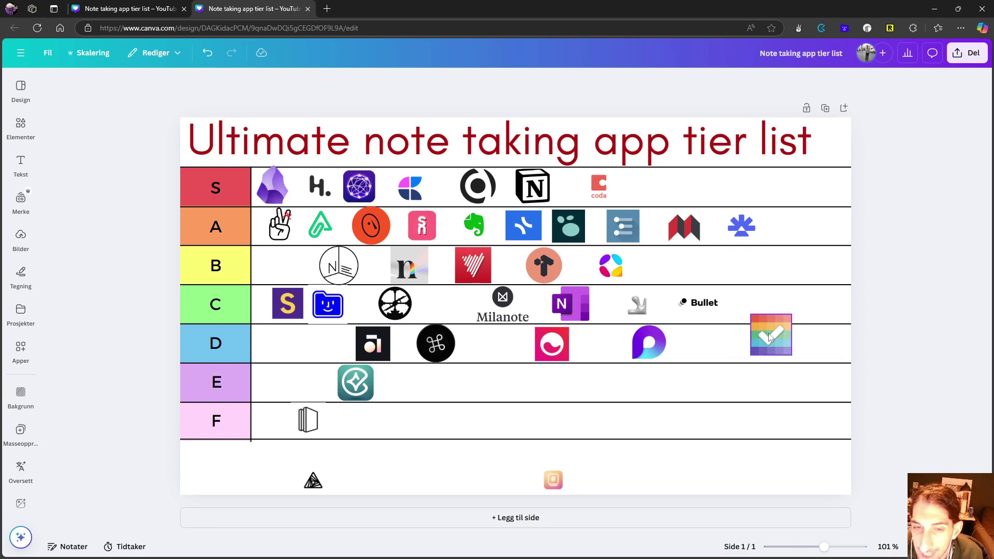
pyautogui.moveTo(781, 337); pyautogui.dragTo(789, 319)
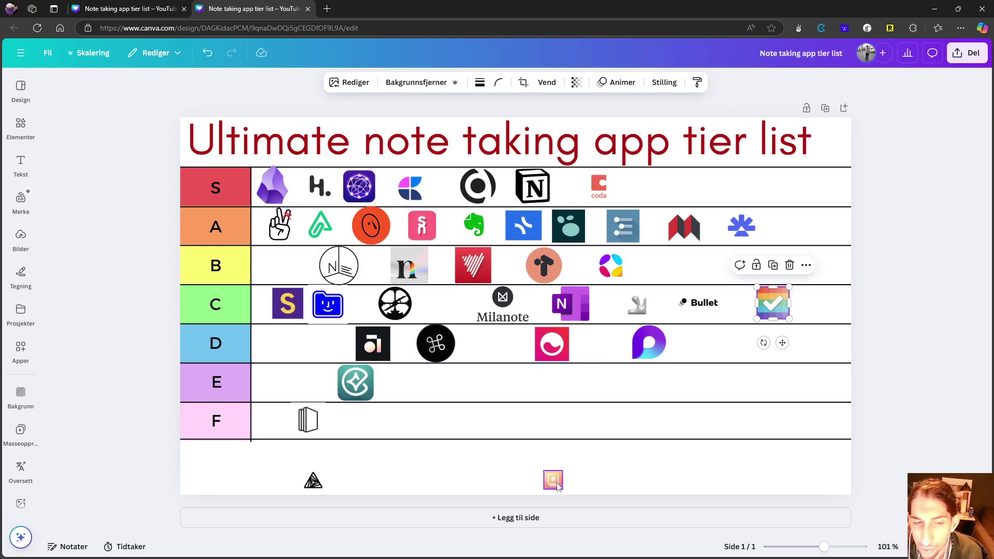
# Step: Drag the pink hashtag logo from below the table via row E into row B beside the colourful logo
pyautogui.moveTo(555, 483); pyautogui.dragTo(672, 390)
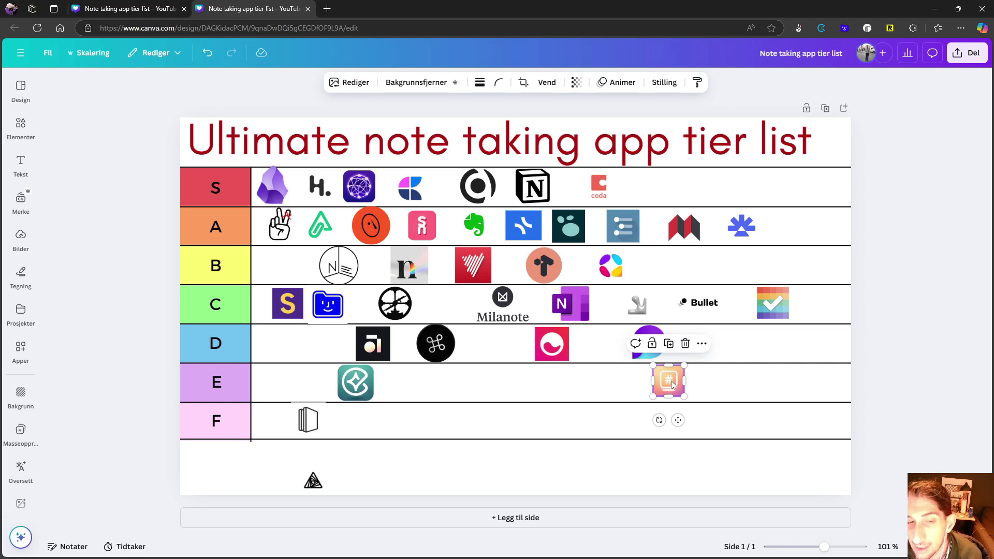
pyautogui.moveTo(671, 383); pyautogui.dragTo(665, 271)
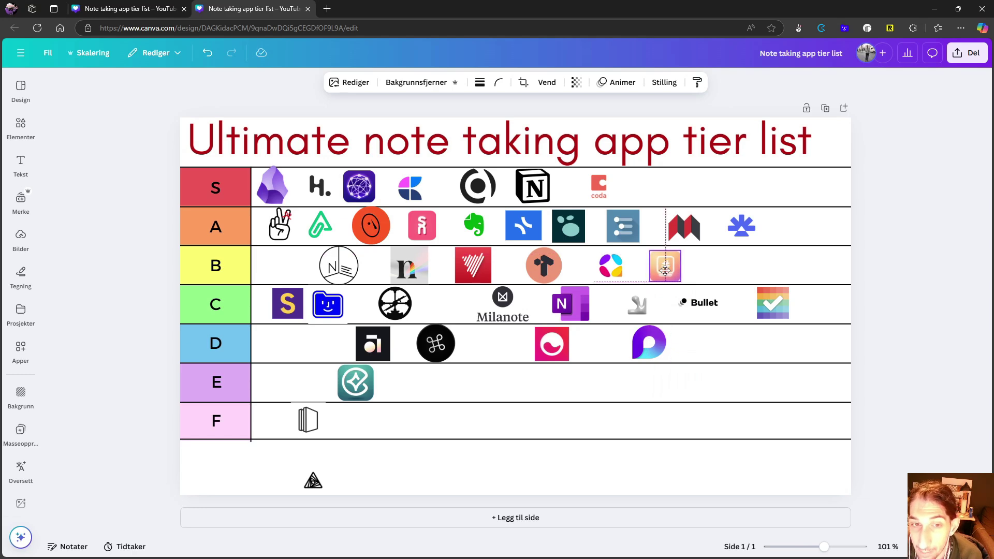
# Step: Undo the accidental stretch of the triangle logo and shift it along below the table
pyautogui.click(313, 482)
pyautogui.moveTo(323, 480); pyautogui.dragTo(388, 472)
pyautogui.hotkey('ctrl', 'z')
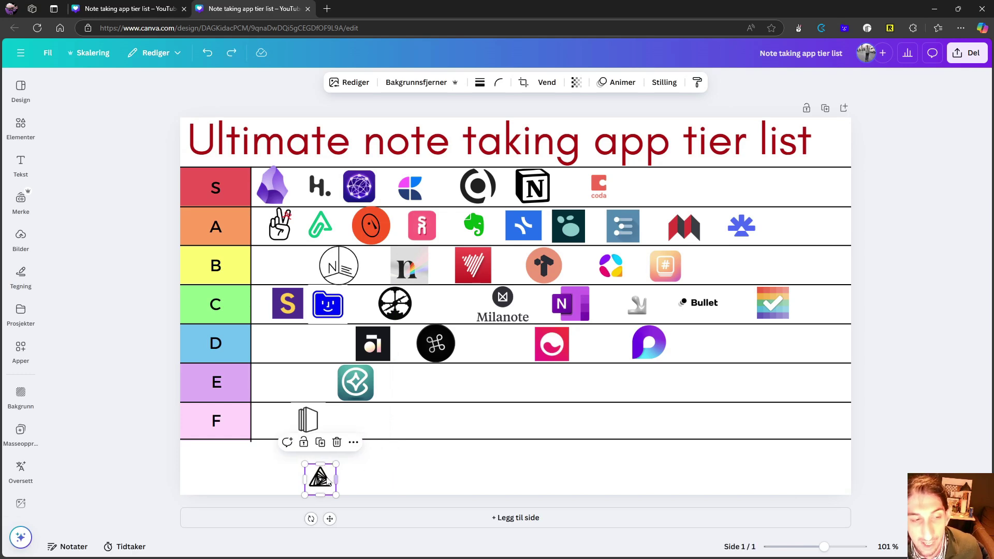
pyautogui.moveTo(325, 477); pyautogui.dragTo(521, 444)
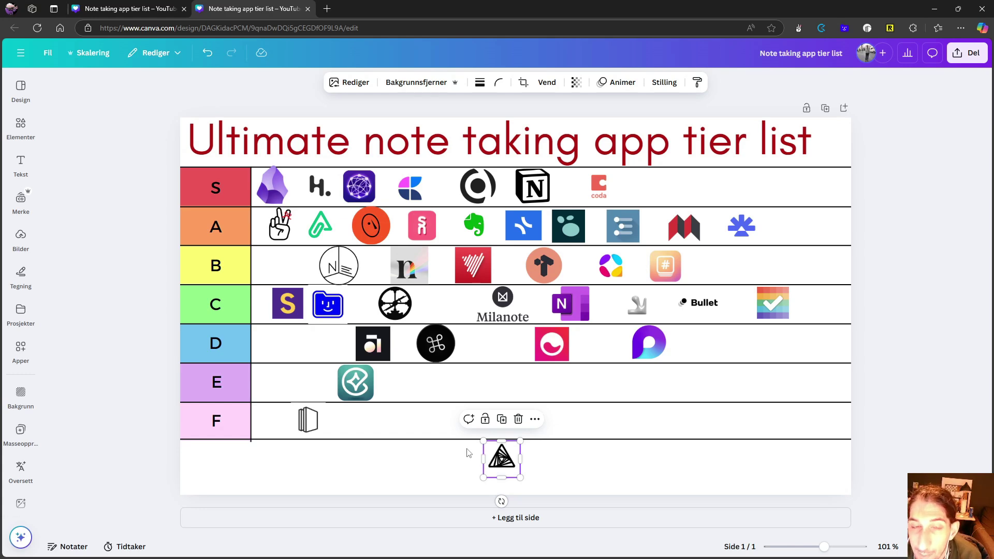
# Step: Place the triangle logo at the end of row B and shrink it to 63 by 63
pyautogui.moveTo(502, 465); pyautogui.dragTo(739, 268)
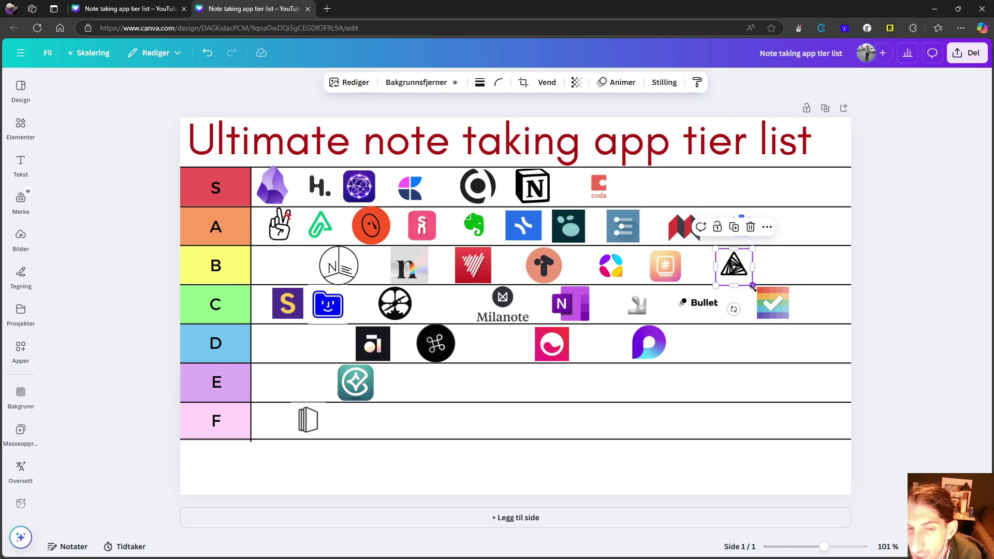
pyautogui.moveTo(752, 288); pyautogui.dragTo(747, 291)
pyautogui.click(748, 288)
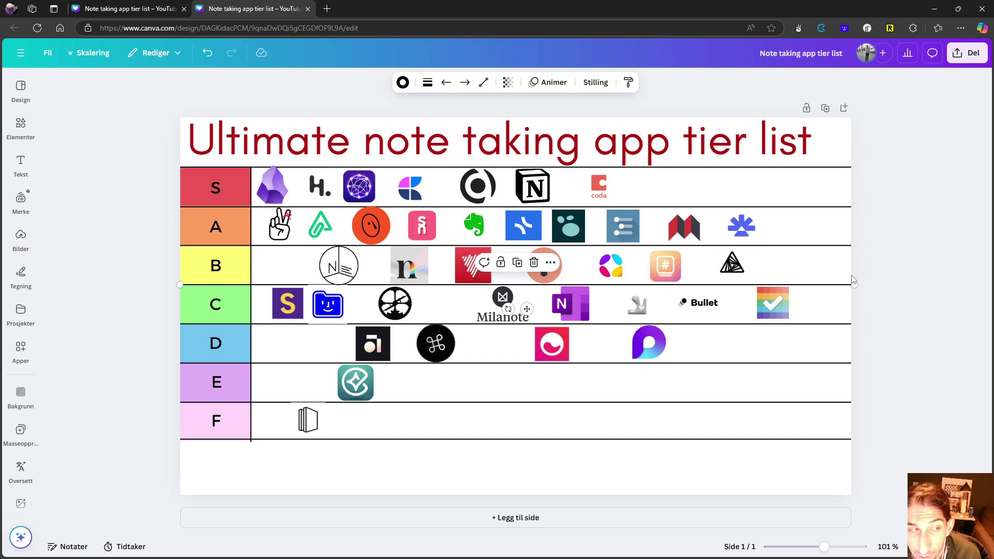
pyautogui.click(907, 263)
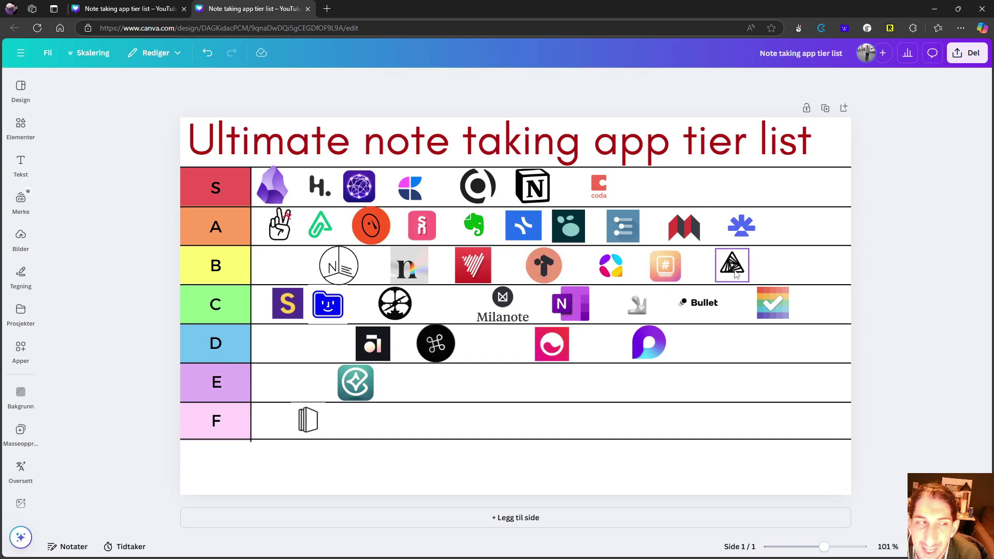